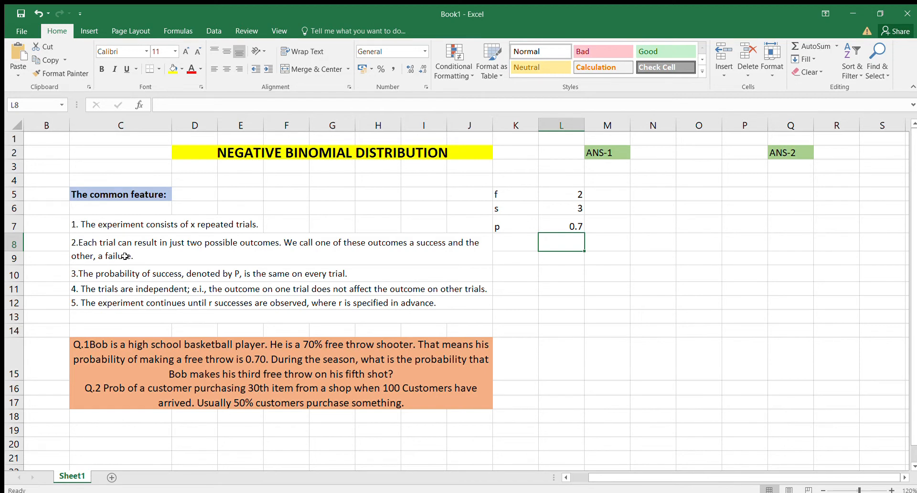
Review the listed distribution features, the first free-throw question and its f, s and p parameters in K5:L7.
left_click(151, 255)
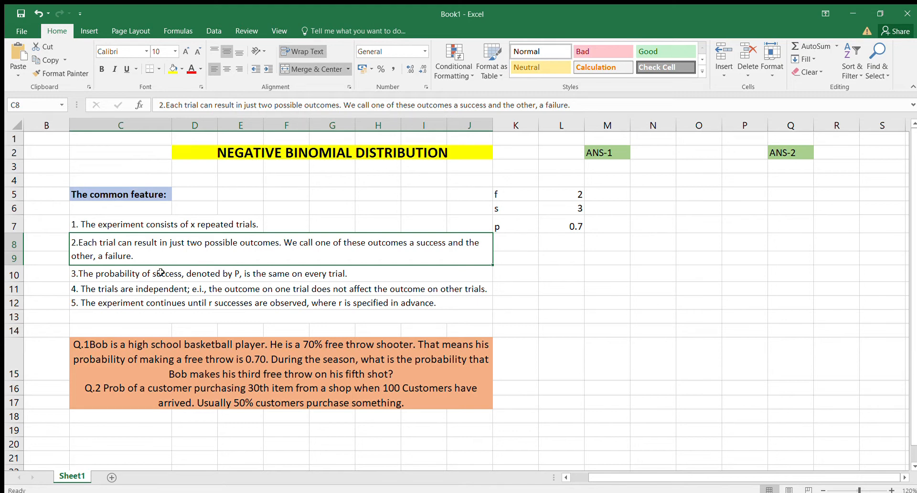
left_click(158, 271)
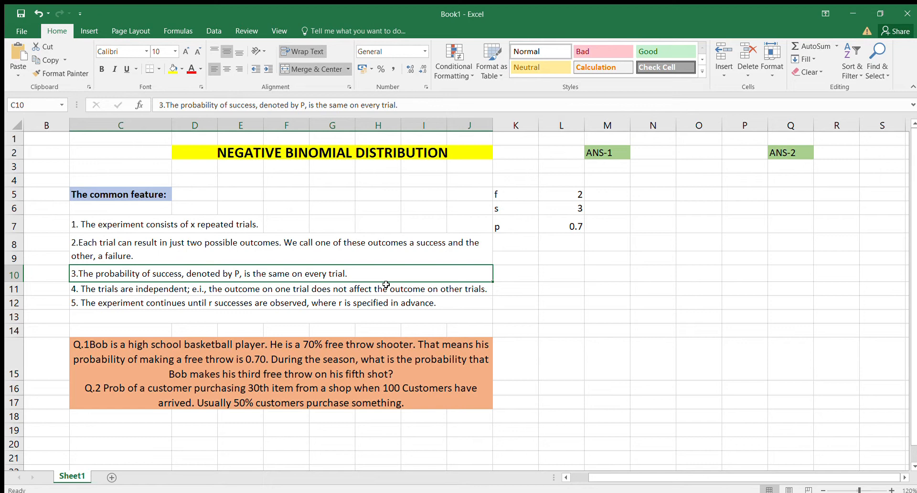
left_click(173, 289)
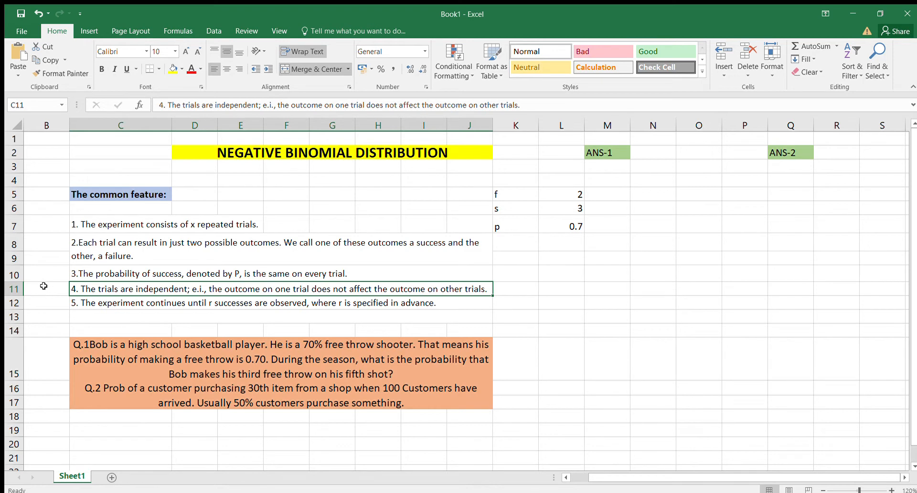
left_click(91, 304)
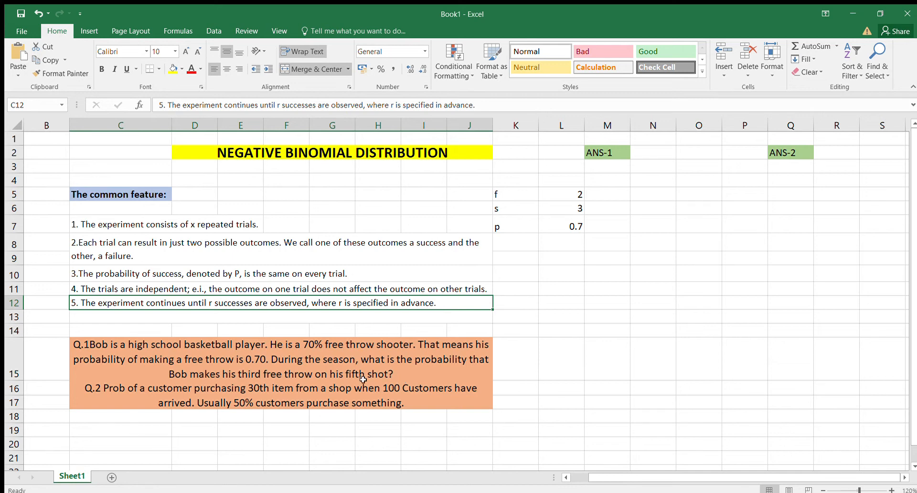
left_click(266, 376)
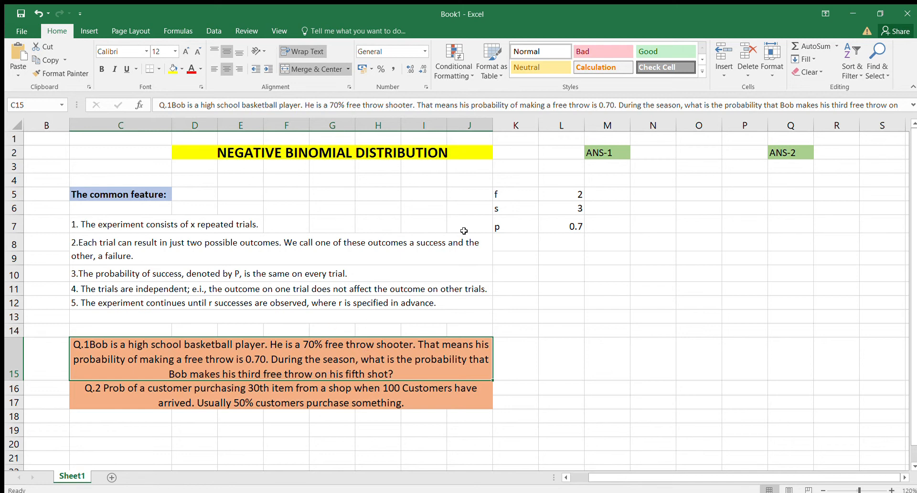
left_click(518, 191)
left_click(573, 193)
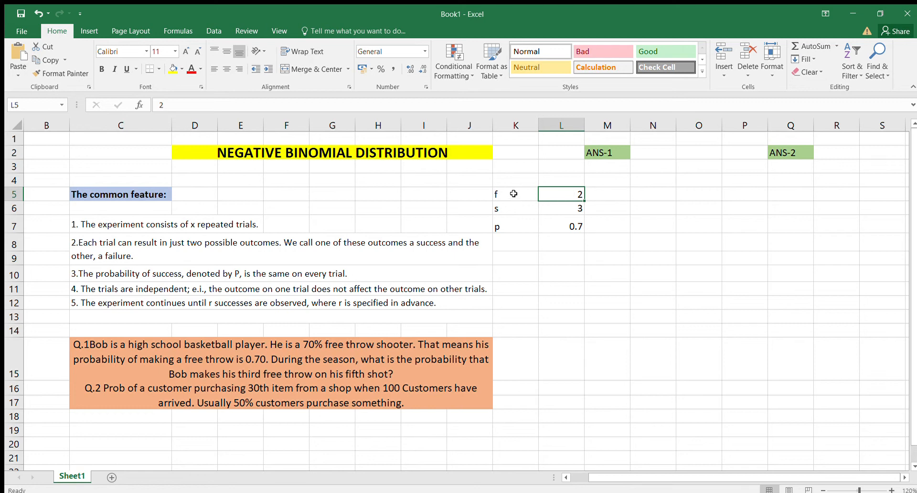
left_click(529, 193)
left_click(529, 205)
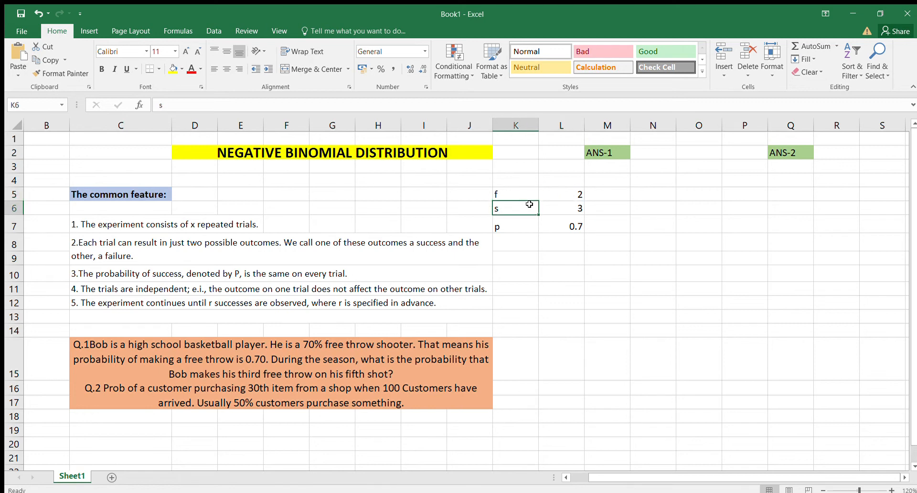
left_click(568, 204)
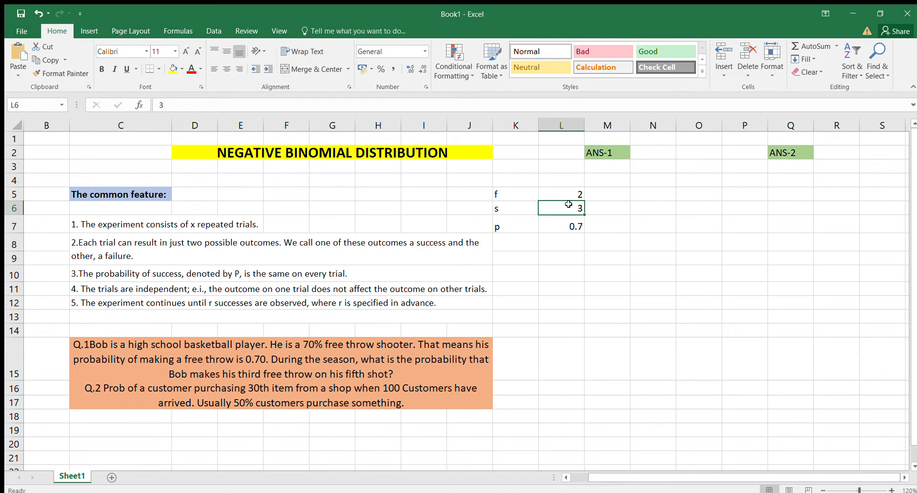
left_click(519, 223)
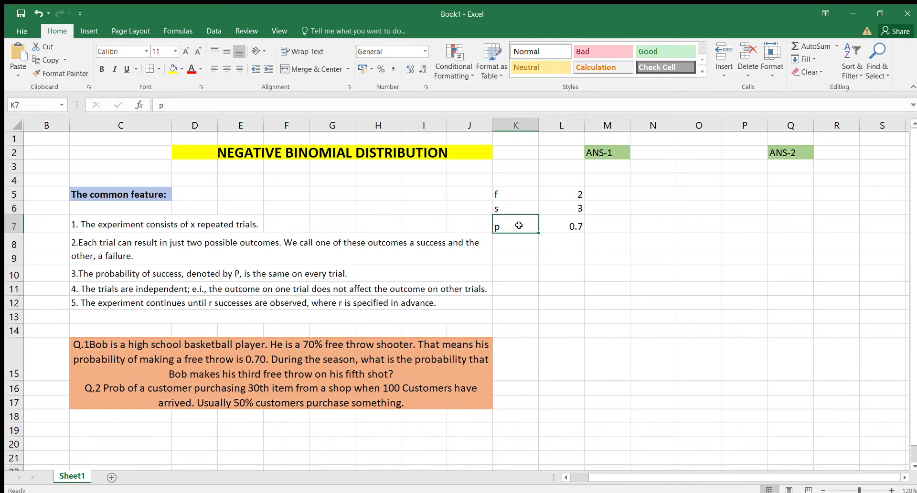
left_click(560, 228)
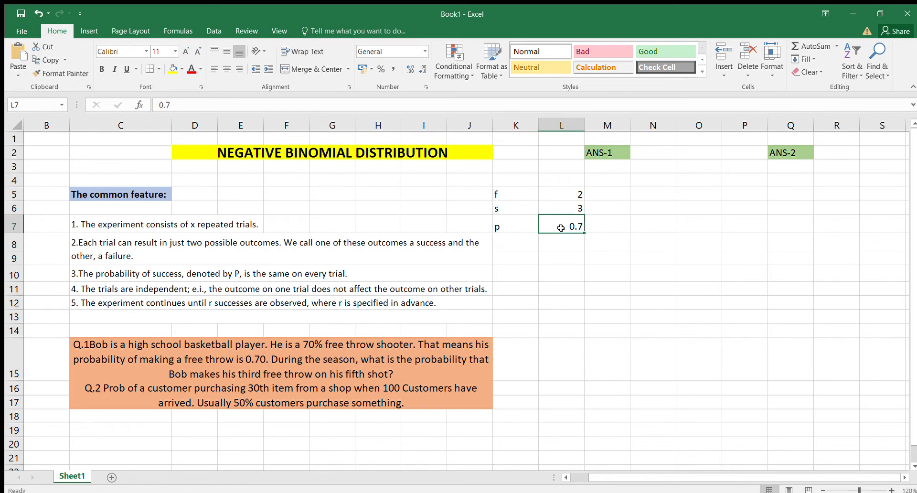
Calculate the first answer in M3 with =NEGBINOM.DIST(L5,L6,L7,FALSE).
left_click(596, 168)
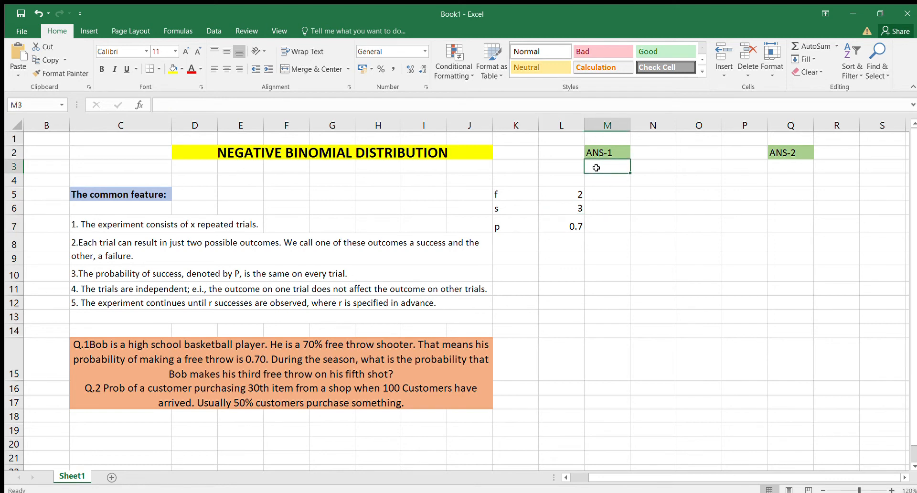
type("=neg")
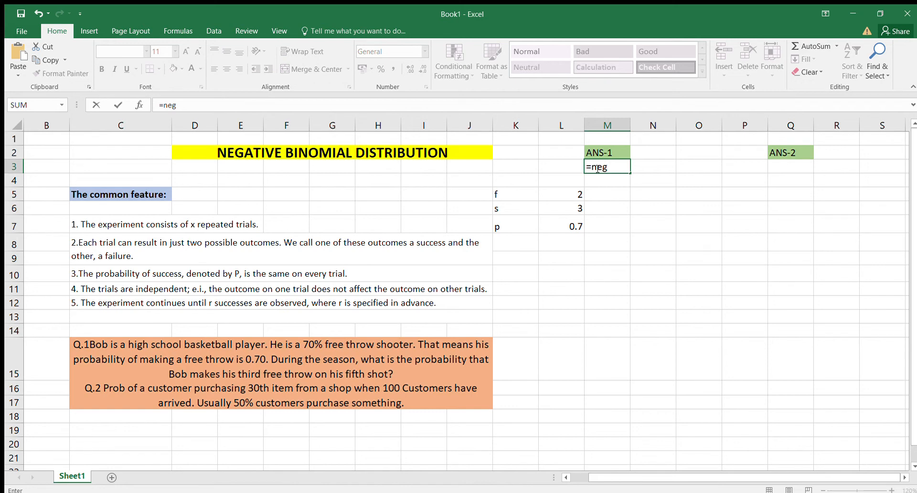
key("Tab")
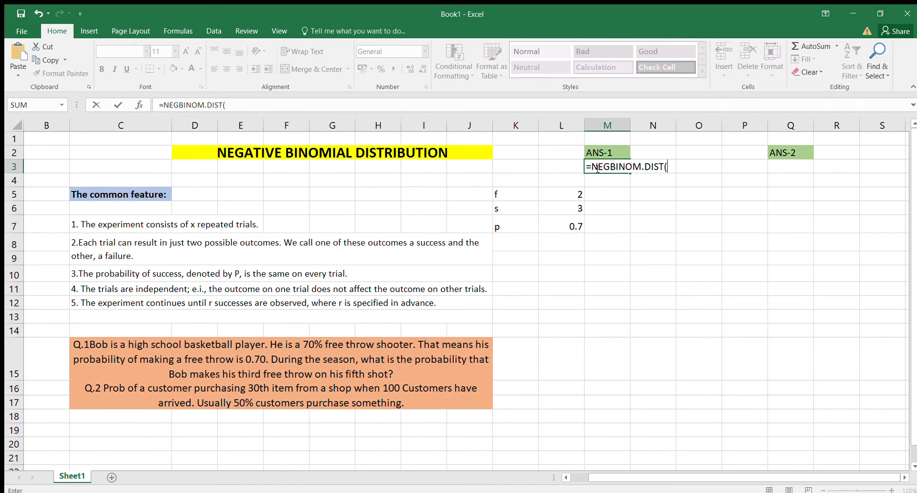
left_click(557, 194)
type(",")
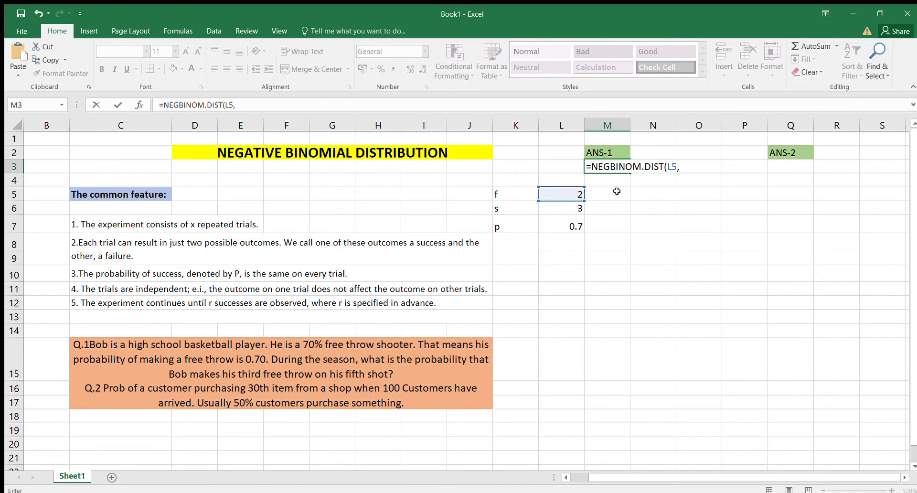
left_click(566, 209)
type(",")
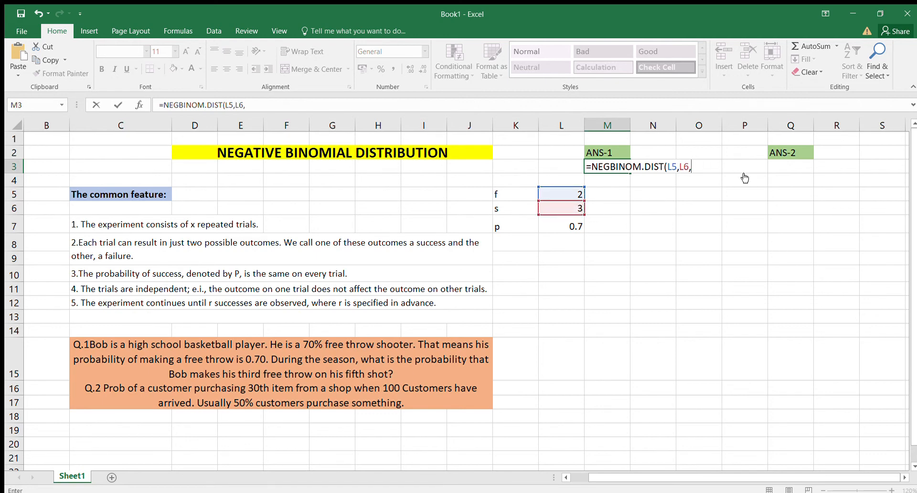
left_click(554, 225)
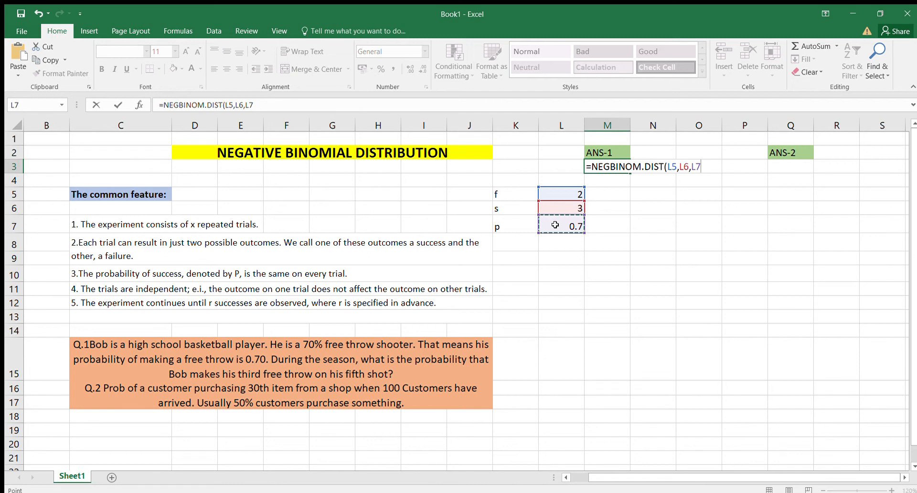
type(",")
type("FALSE")
key("Tab")
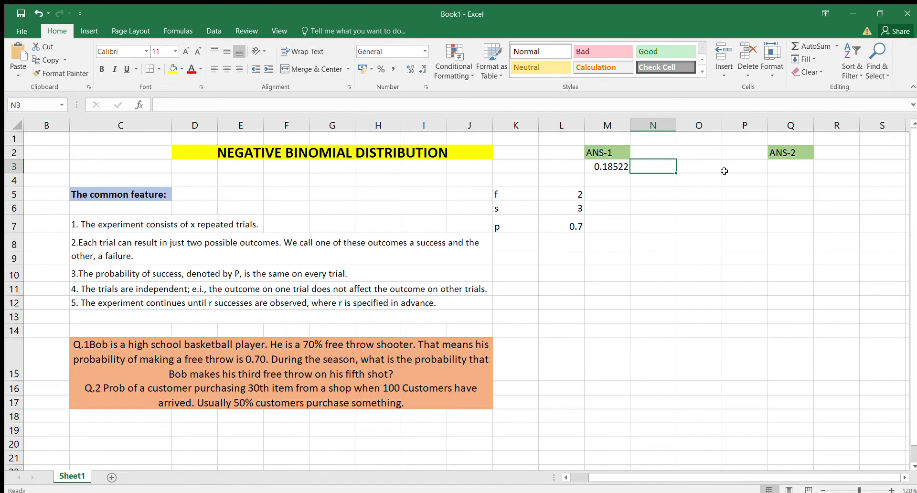
Enter the second question's parameters: label f with 70 in O5:P5 and label s with 30 in O6:P6.
left_click(688, 198)
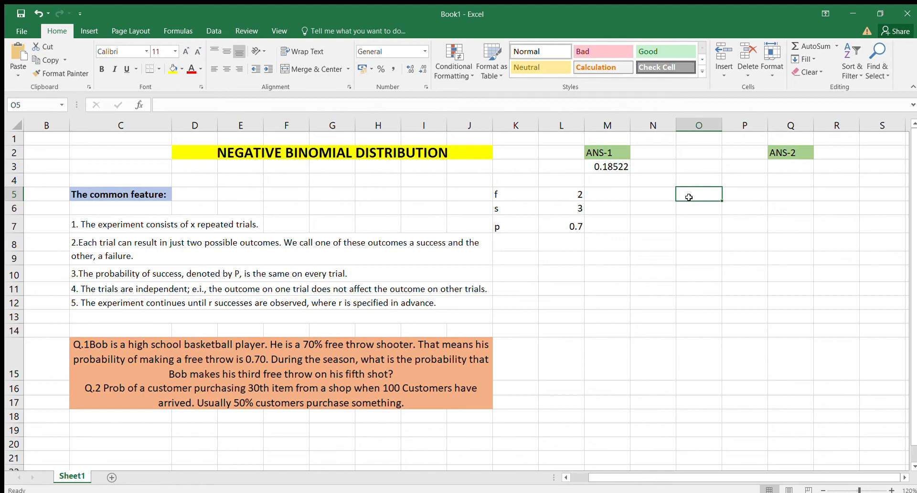
type("f")
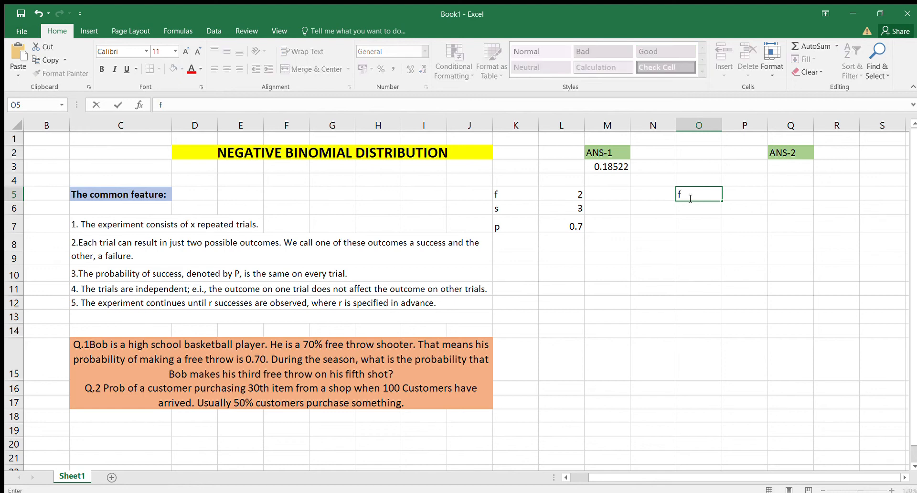
key("Tab")
type("70")
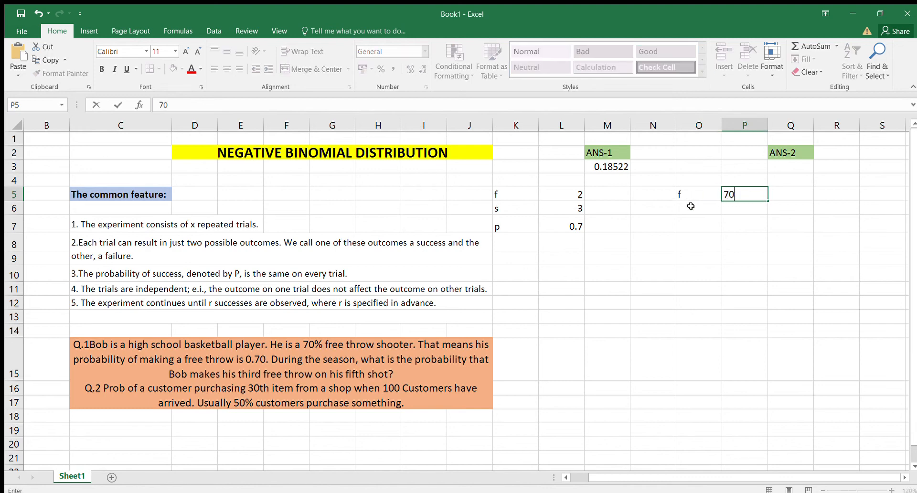
left_click(690, 206)
type("s")
key("ctrl+Return")
key("Tab")
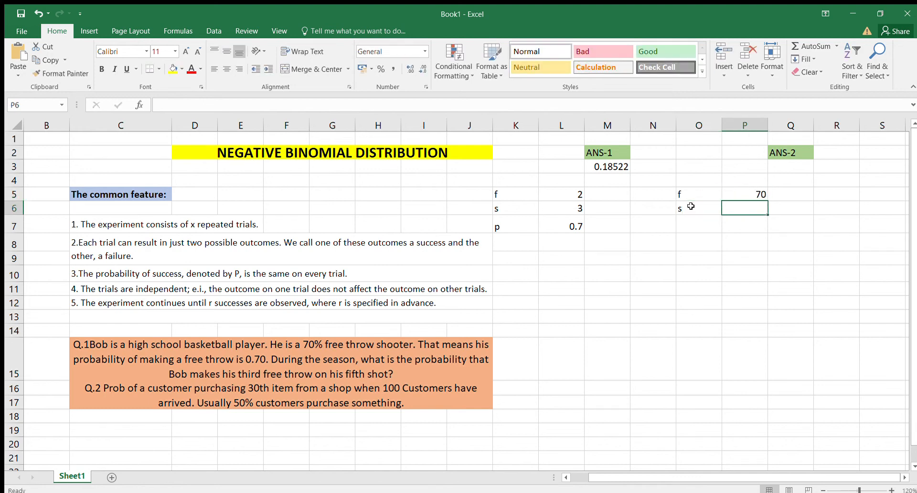
type("30")
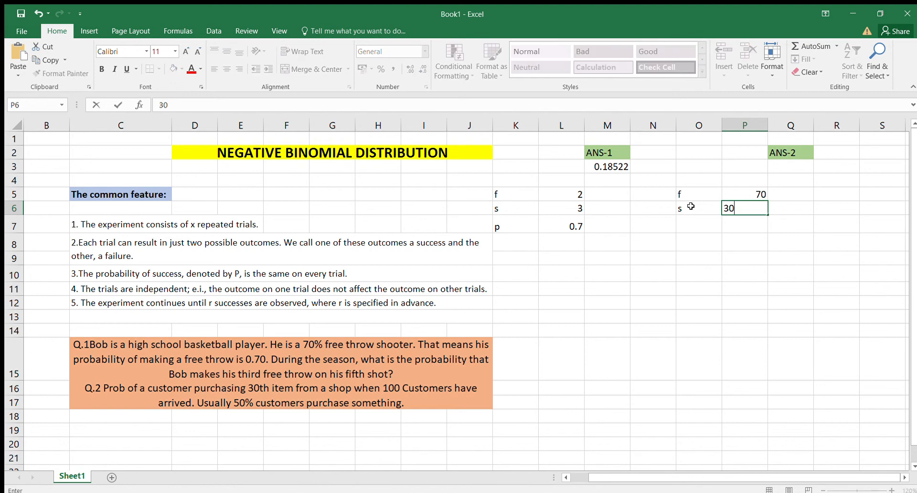
Enter the label p in O7 and the probability 0.5 in P7.
left_click(681, 221)
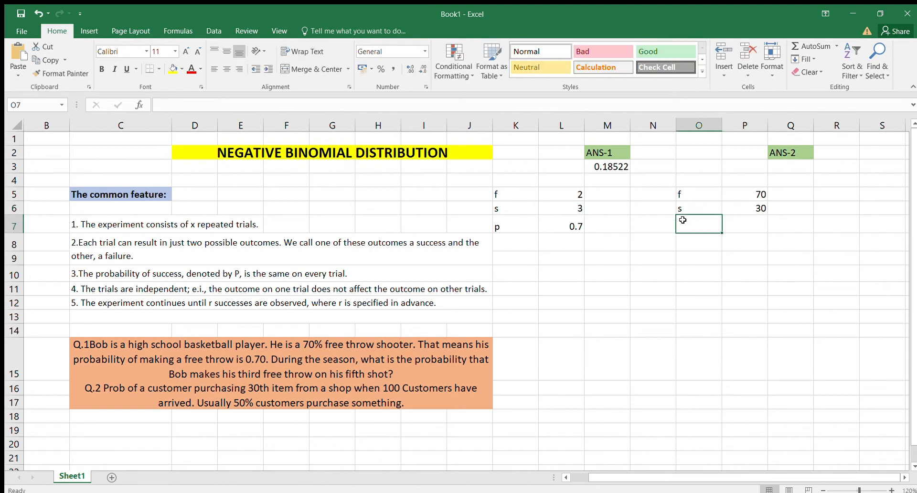
type("p")
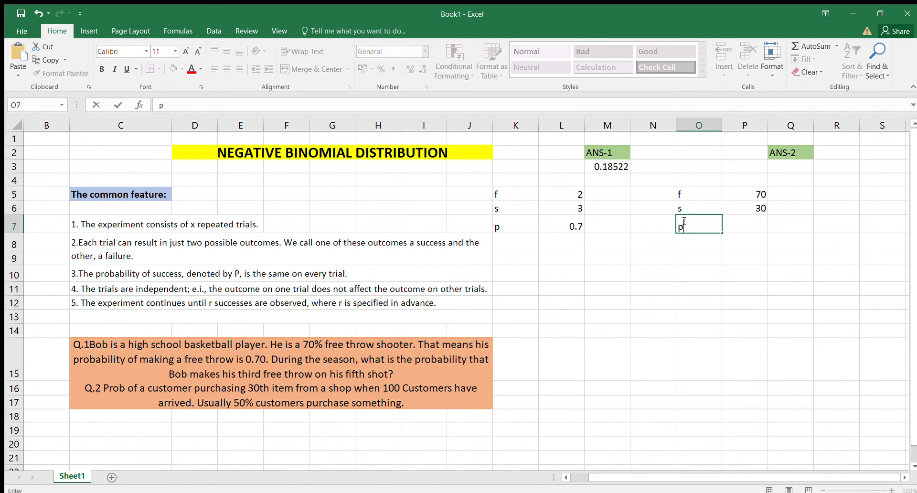
type("0.5")
key("BackSpace")
key("BackSpace")
key("Tab")
left_click(683, 221)
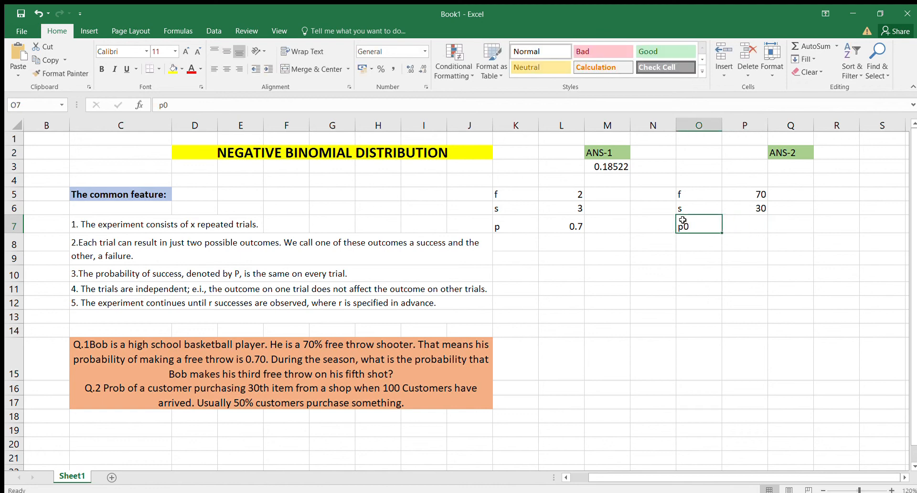
key("F2")
key("BackSpace")
key("Tab")
type("0.5")
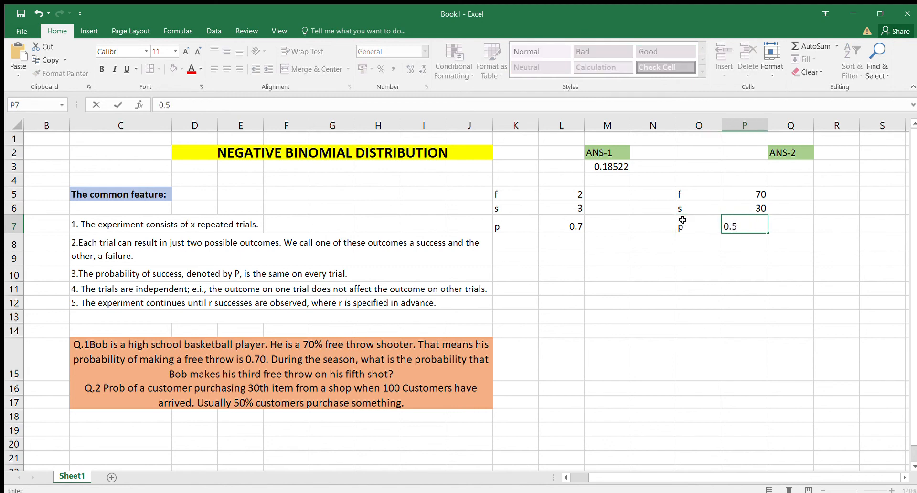
key("Tab")
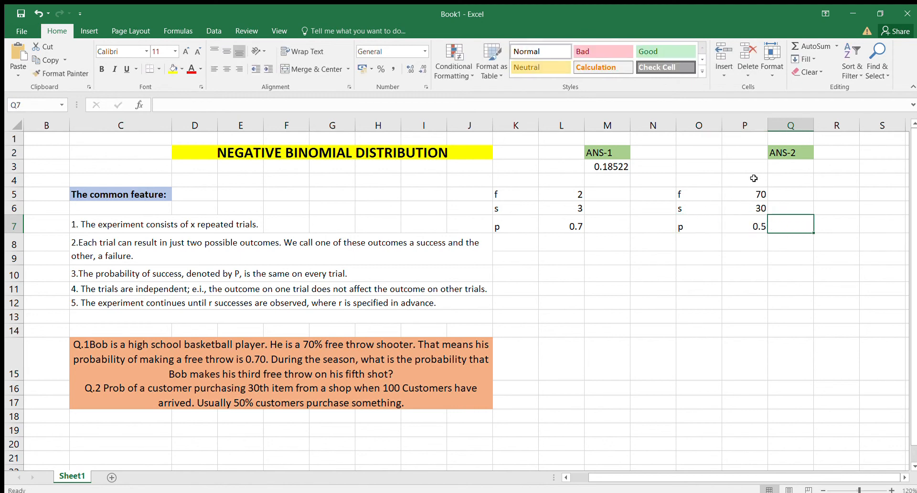
Calculate the second answer in Q3 with =NEGBINOM.DIST(70,30,0.5,FALSE).
left_click(785, 165)
type("=")
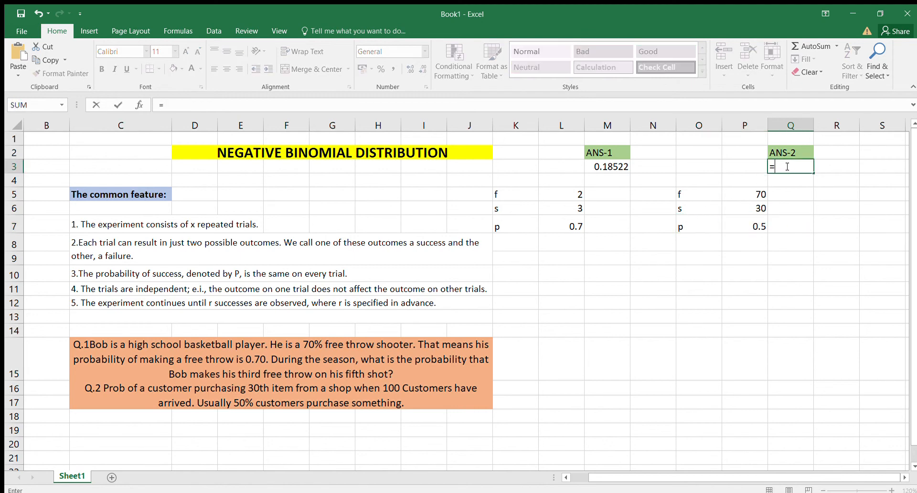
type("ng")
key("BackSpace")
type("eg")
key("Tab")
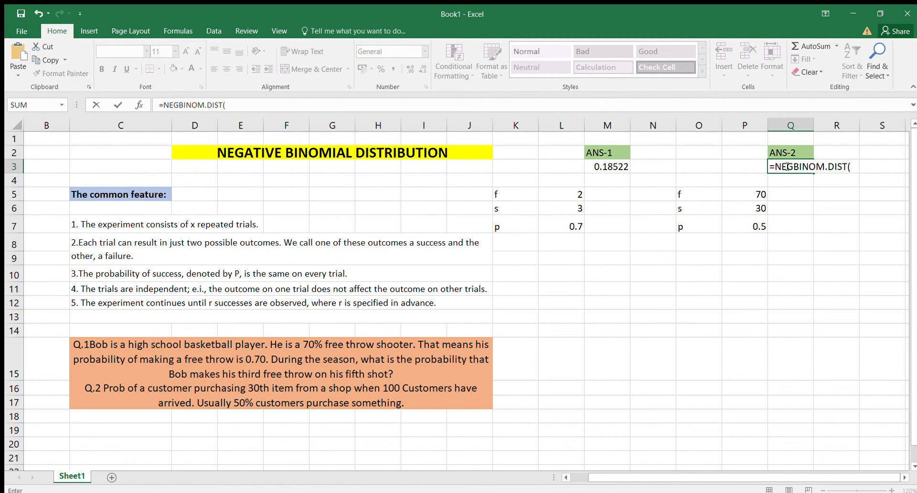
type("70,30,0.5,")
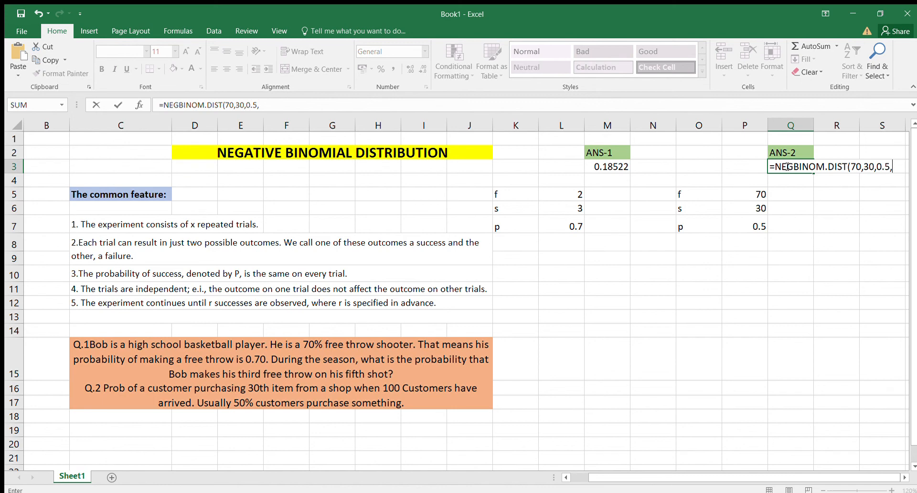
type("0)")
key("Tab")
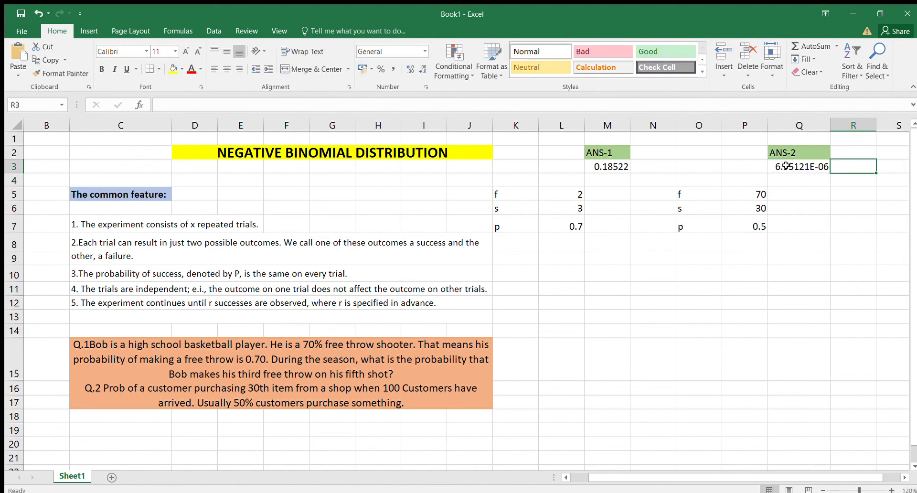
Widen column Q and extend the ANS-2 result in Q3 to nine decimal places.
left_click(809, 163)
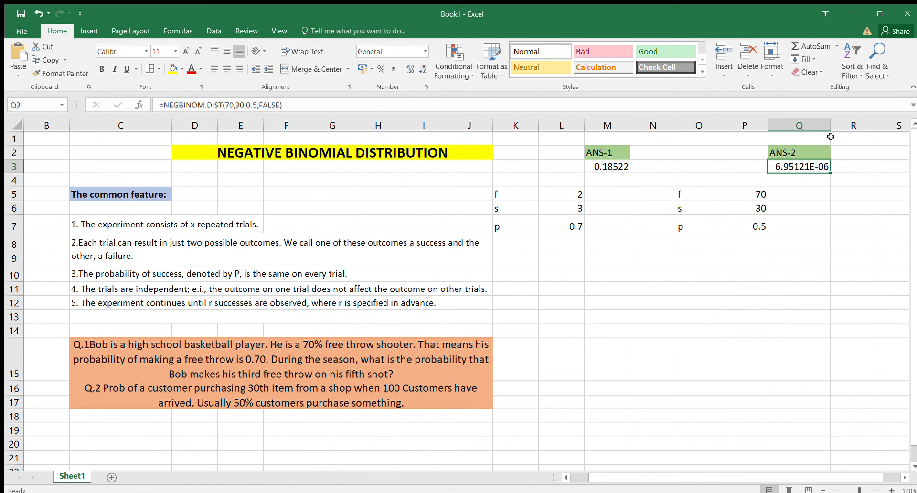
left_click_drag(832, 126, 857, 126)
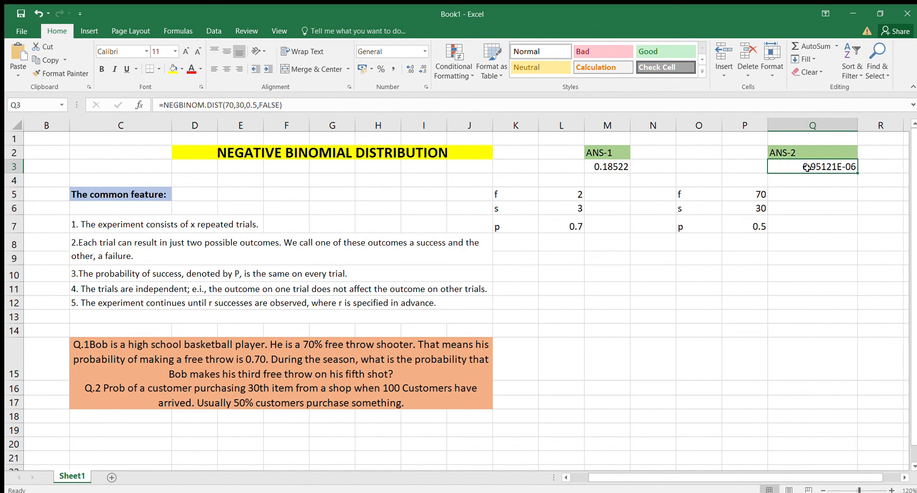
left_click(410, 69)
left_click(409, 70)
left_click(409, 70)
left_click(409, 70)
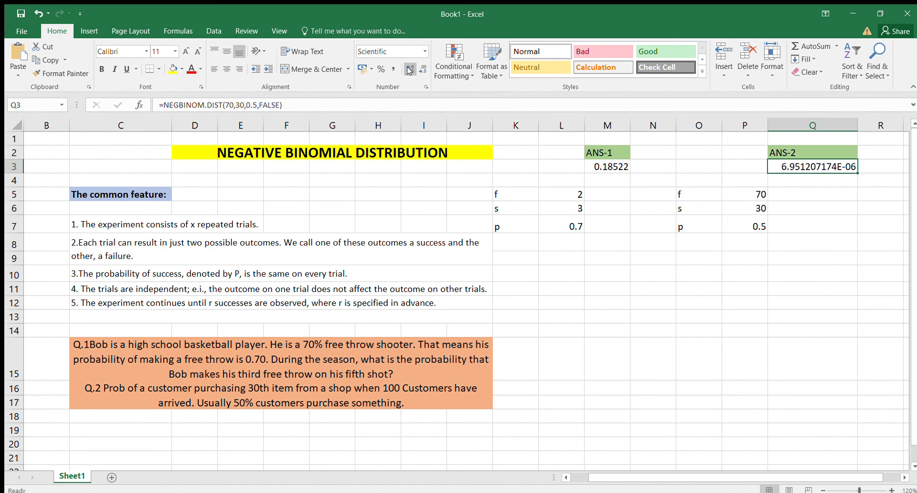
Reduce the ANS-2 result in Q3 to zero decimal places.
left_click(423, 70)
left_click(424, 70)
left_click(423, 71)
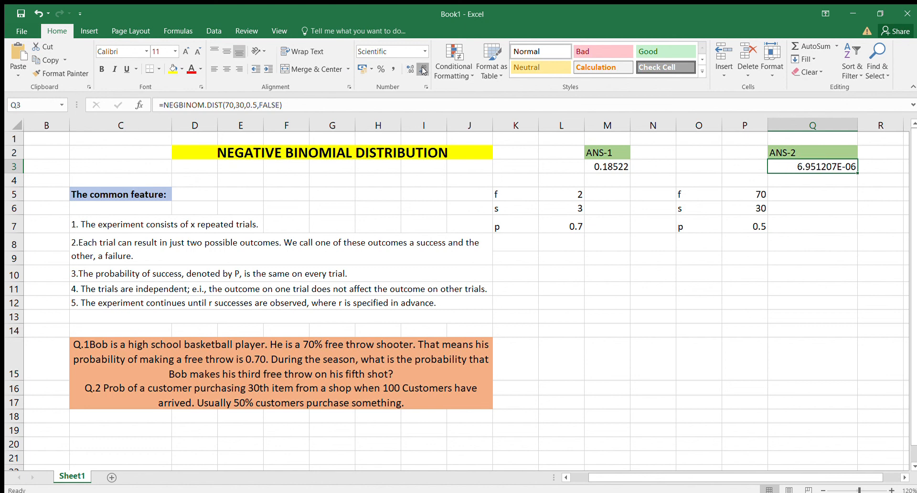
left_click(423, 70)
left_click(423, 70)
left_click(423, 71)
left_click(423, 70)
left_click(423, 70)
left_click(423, 70)
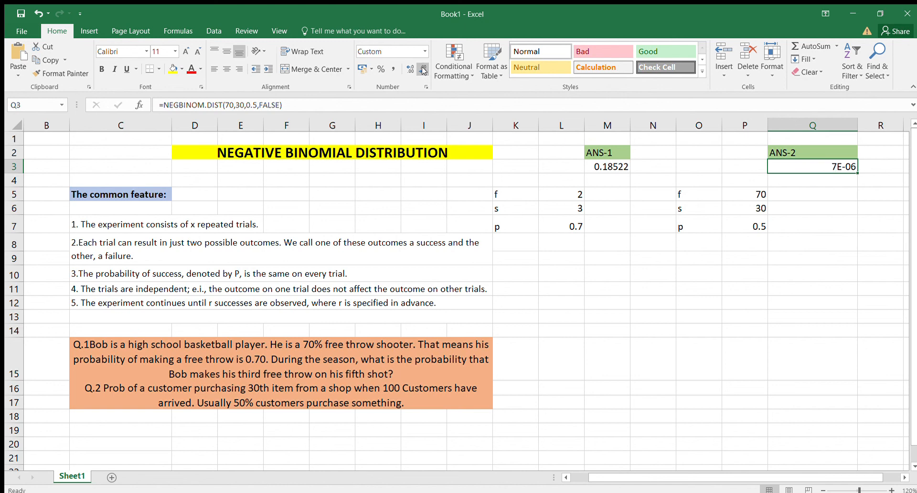
Increase the ANS-2 result in Q3 to eleven decimal places in scientific notation.
left_click(409, 71)
left_click(409, 71)
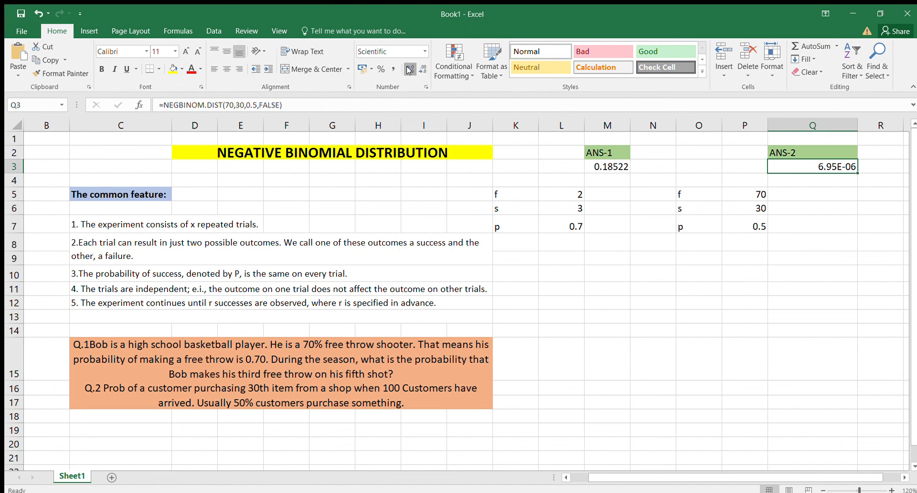
left_click(409, 70)
left_click(409, 70)
left_click(409, 70)
left_click(409, 70)
left_click(410, 70)
left_click(409, 70)
left_click(409, 70)
left_click(409, 70)
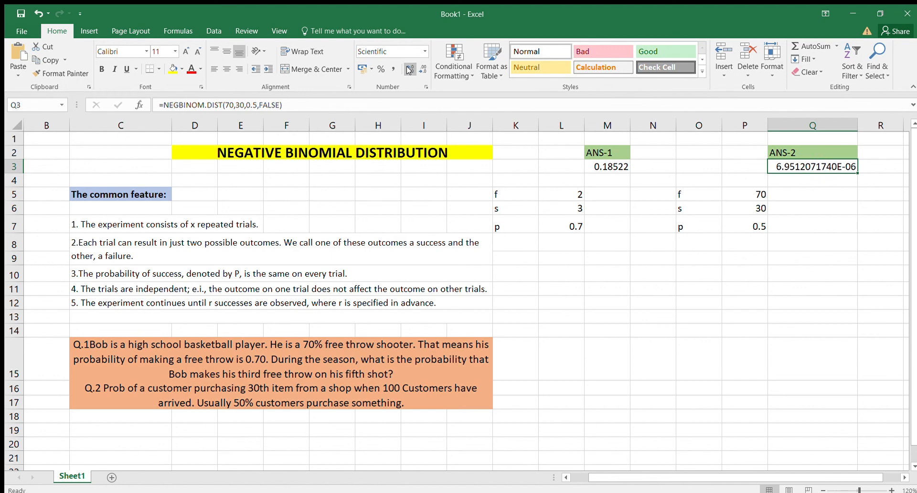
left_click(409, 71)
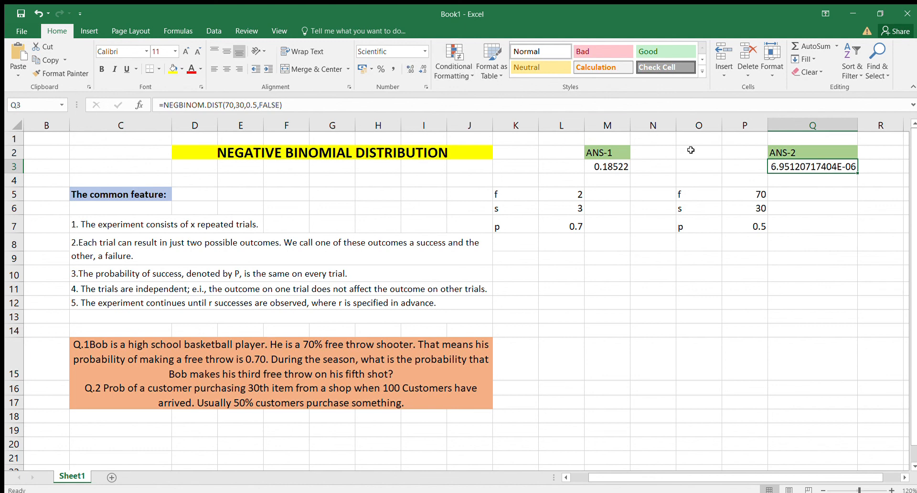